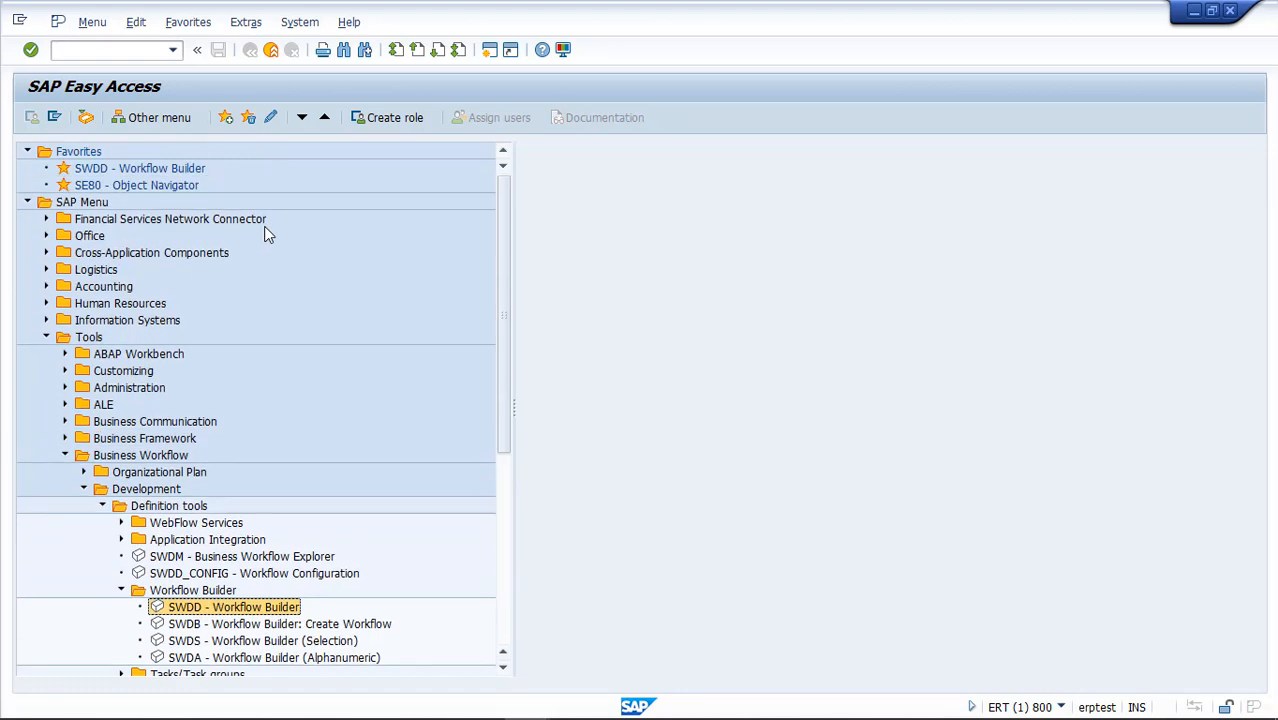
Open the Workflow Builder with transaction code swdd
{"action": "left_click", "coordinate": [148, 170]}
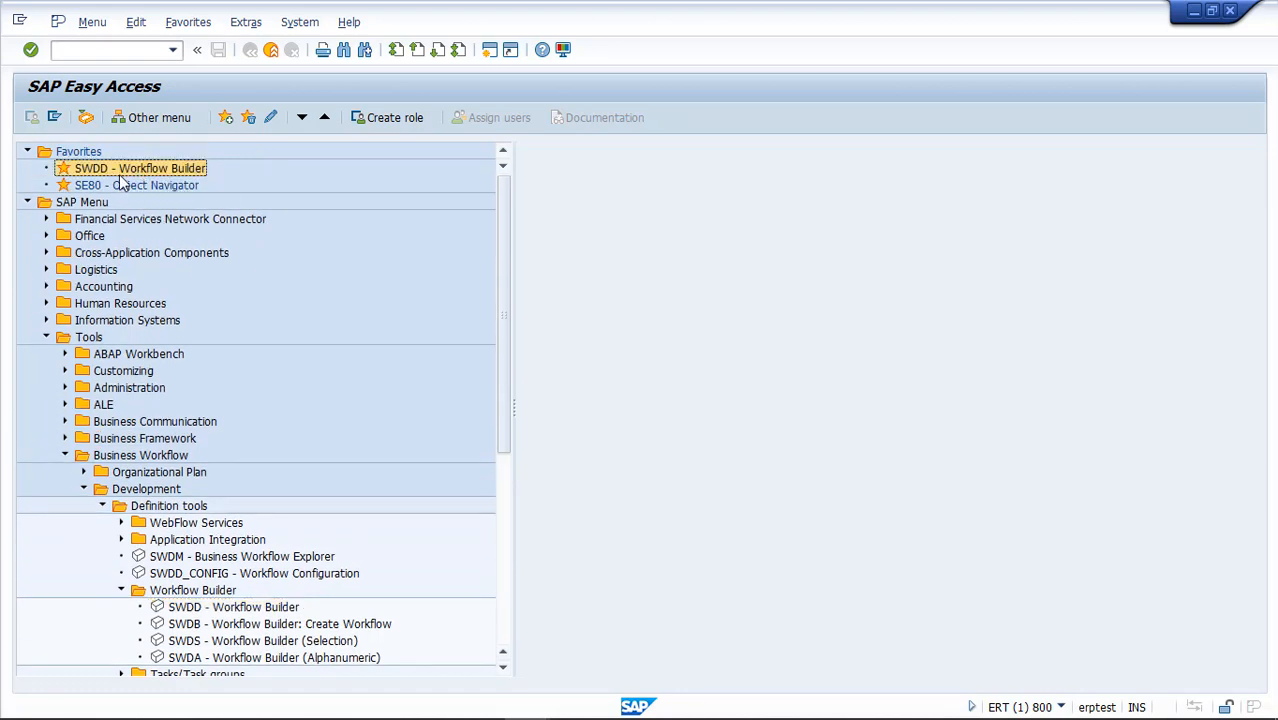
{"action": "left_click", "coordinate": [117, 51]}
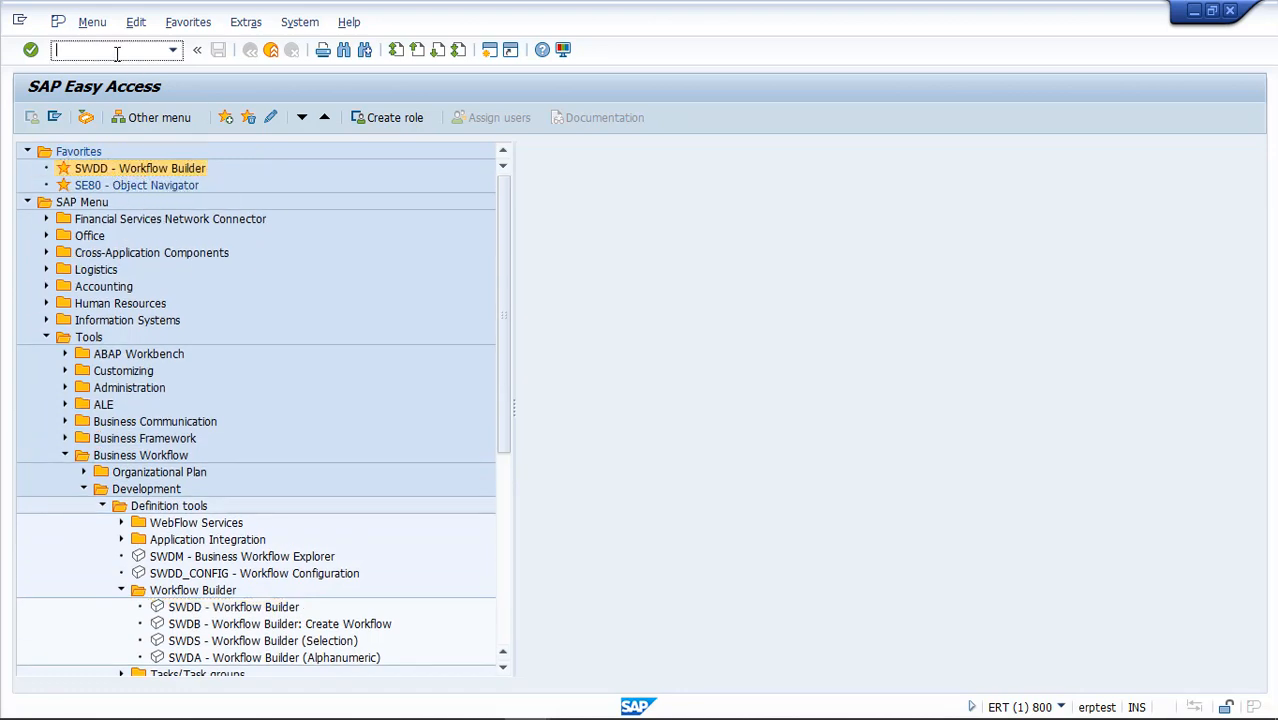
{"action": "type", "text": "swdd"}
{"action": "key", "text": "Return"}
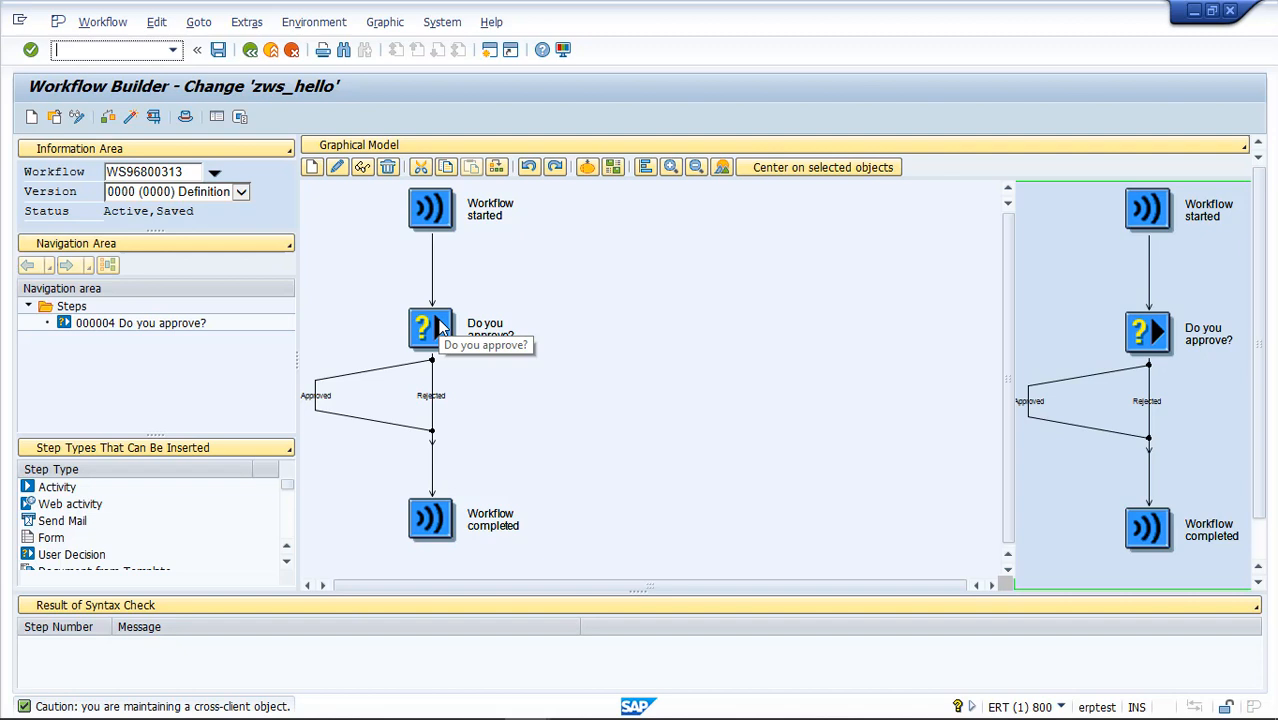
Open the "Do you approve?" user decision step and review its requested end deadline settings
{"action": "left_click", "coordinate": [440, 328]}
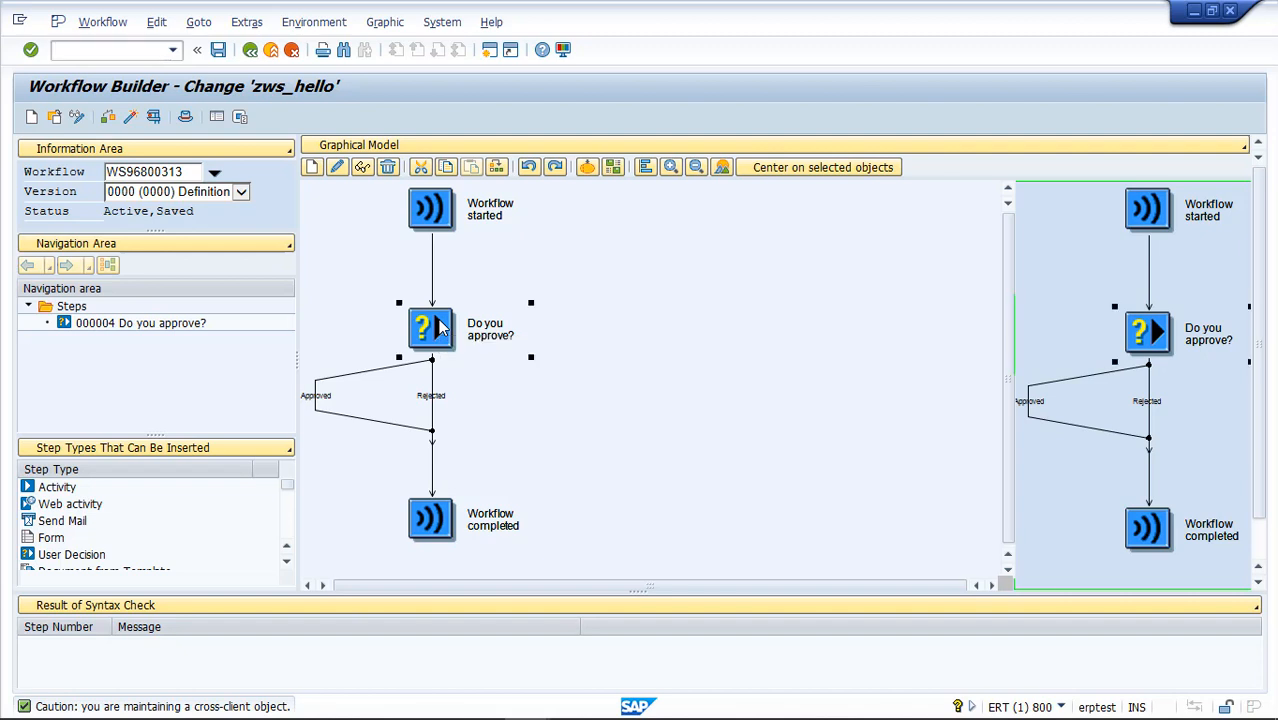
{"action": "double_click", "coordinate": [440, 328]}
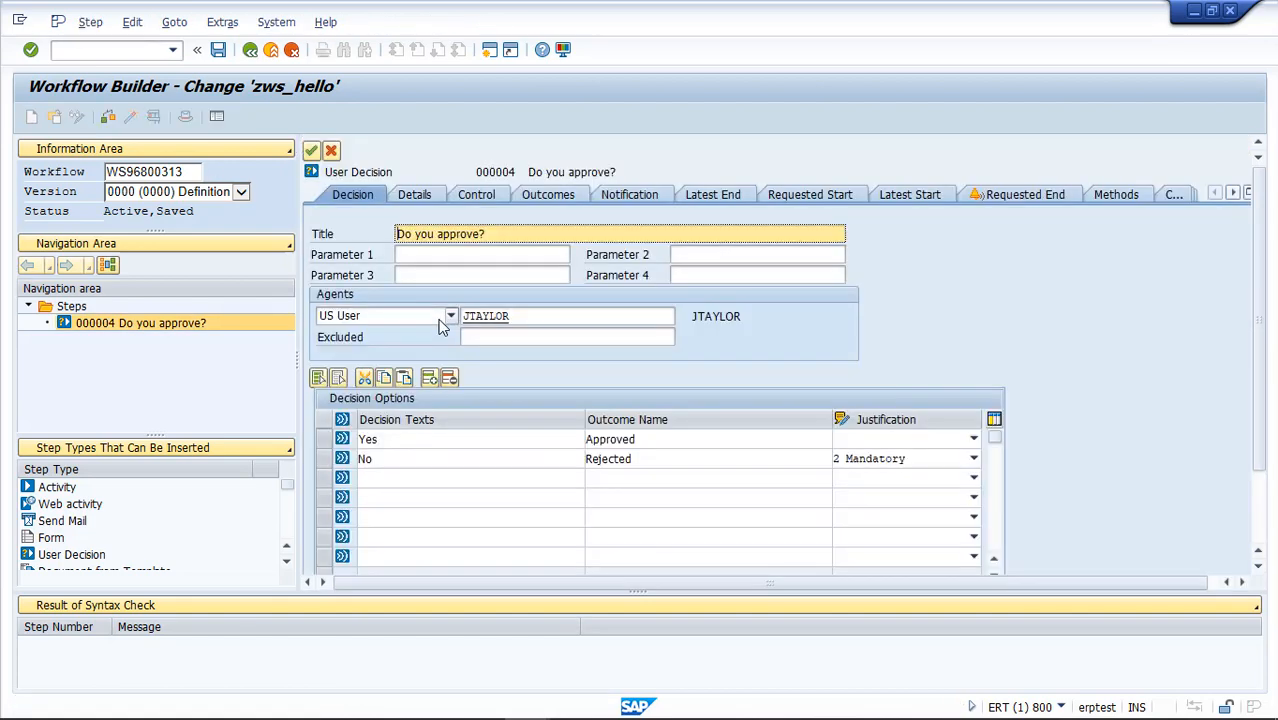
{"action": "left_click", "coordinate": [1012, 194]}
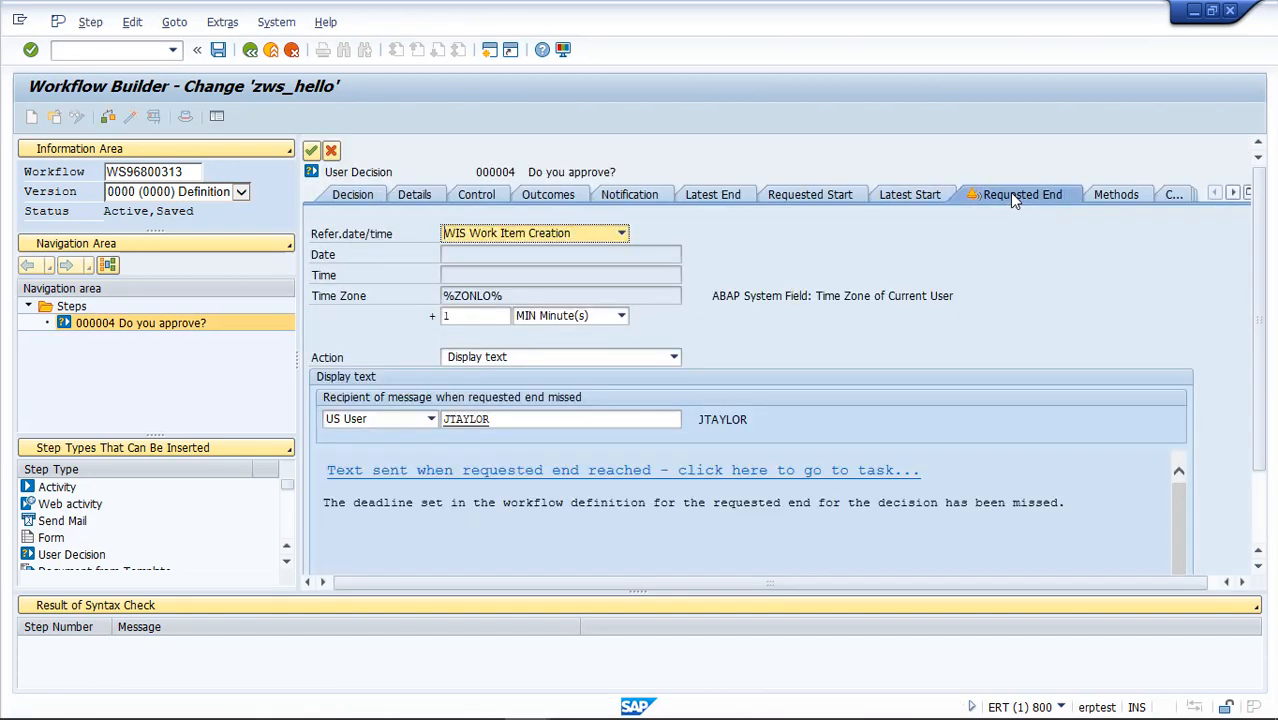
{"action": "left_click", "coordinate": [473, 318]}
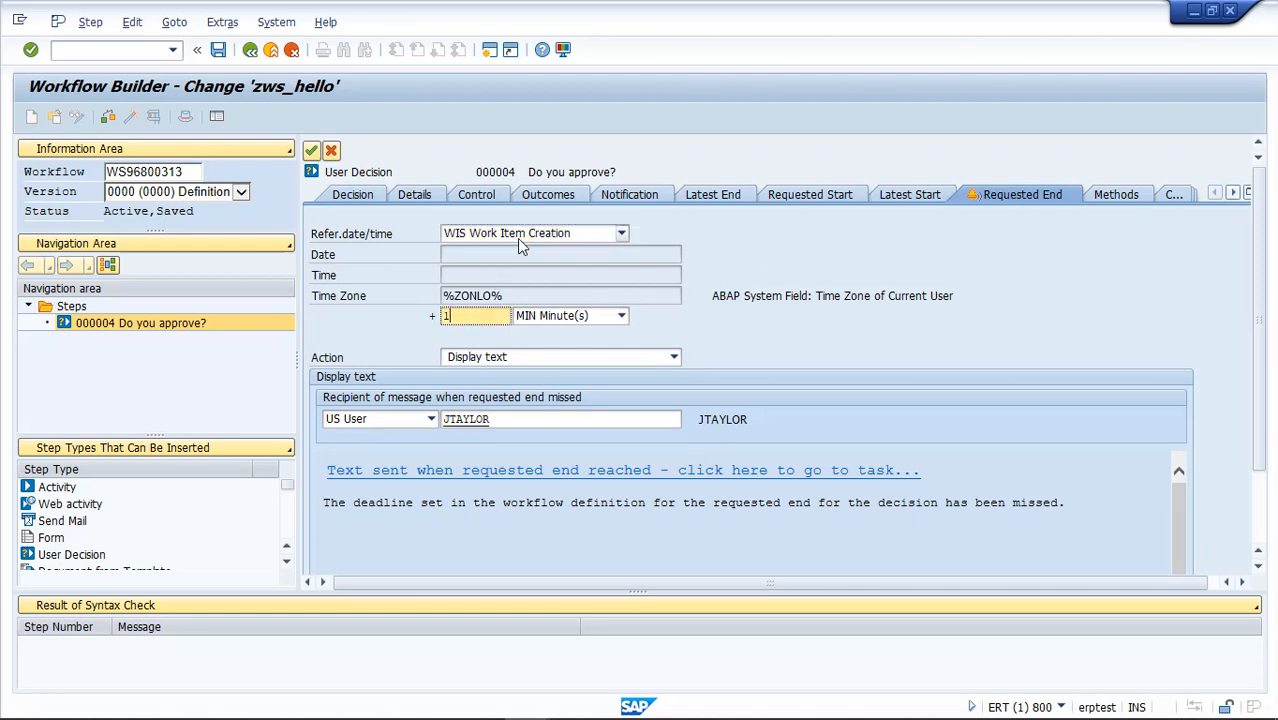
Activate latest end deadline monitoring for the decision step, using Work Item Creation as the reference date/time
{"action": "left_click", "coordinate": [724, 196]}
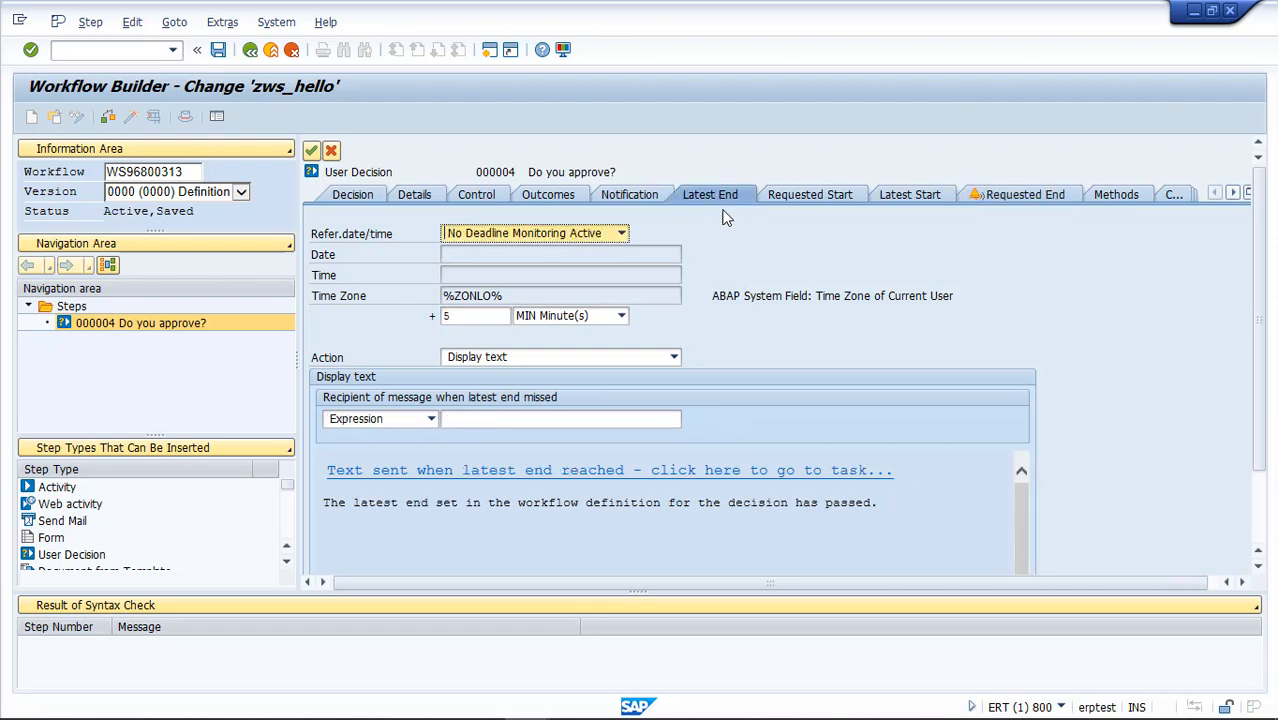
{"action": "left_click", "coordinate": [621, 233]}
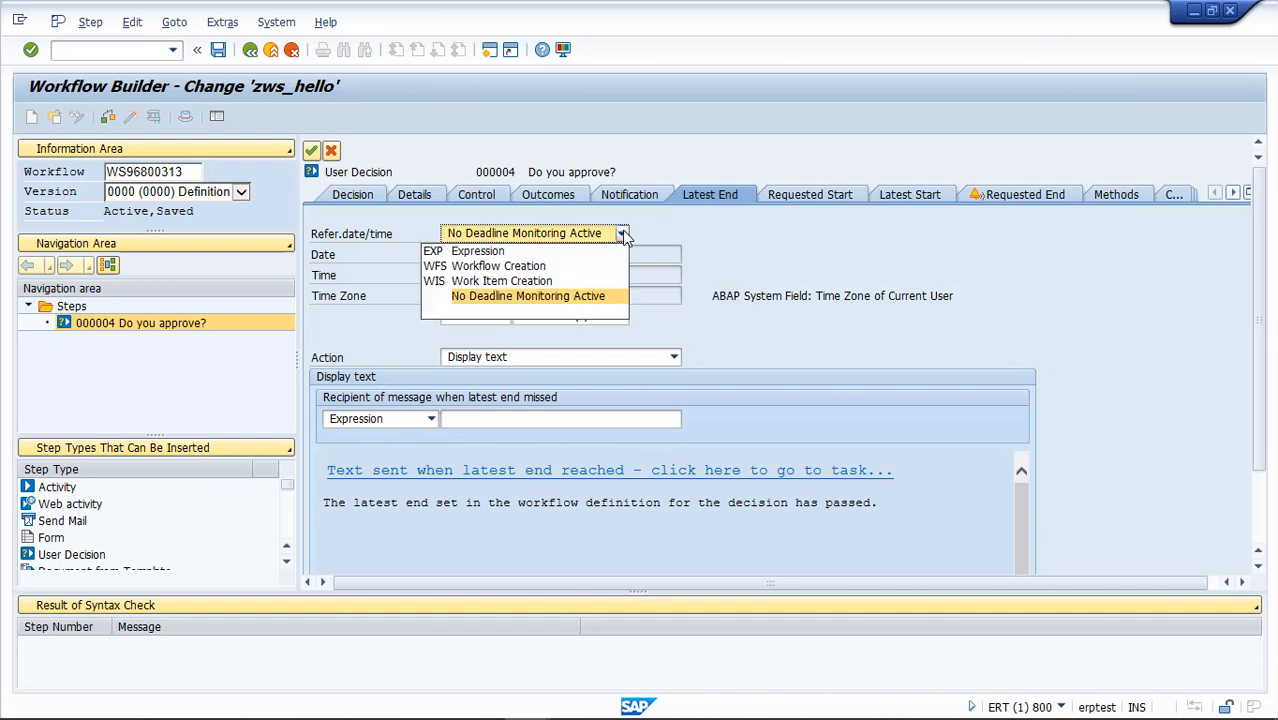
{"action": "left_click", "coordinate": [548, 281]}
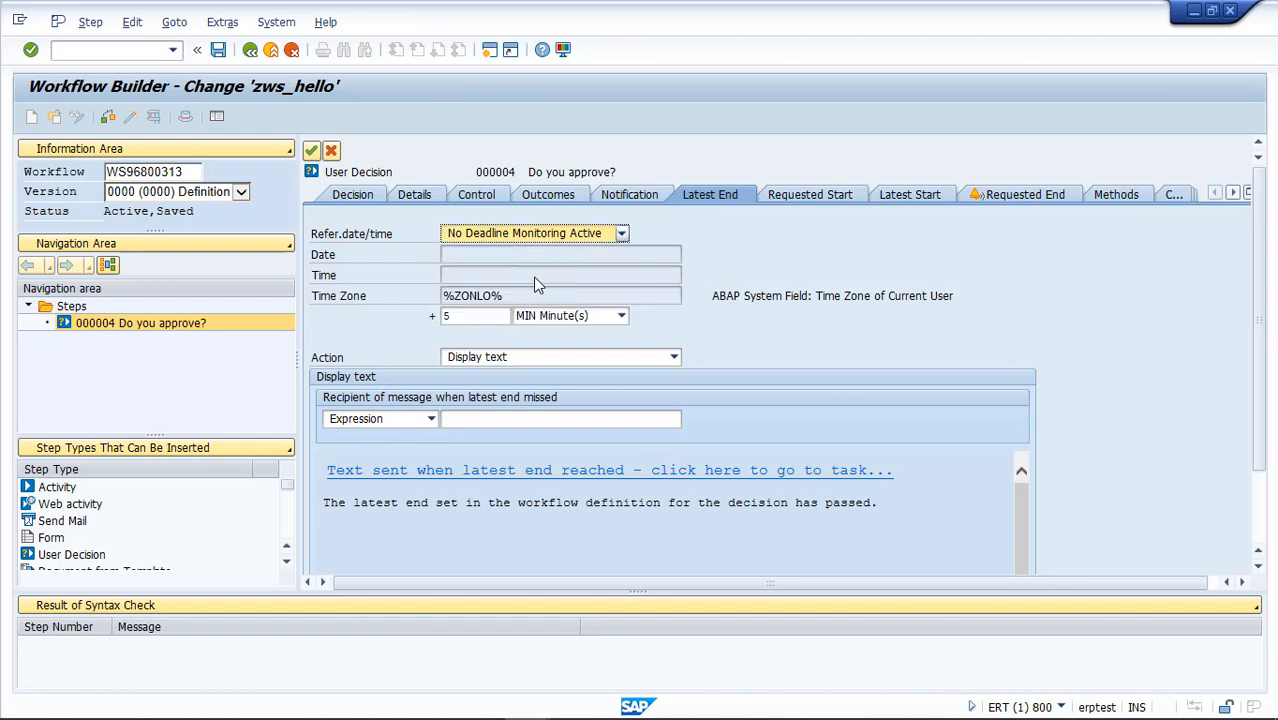
{"action": "left_click", "coordinate": [487, 316]}
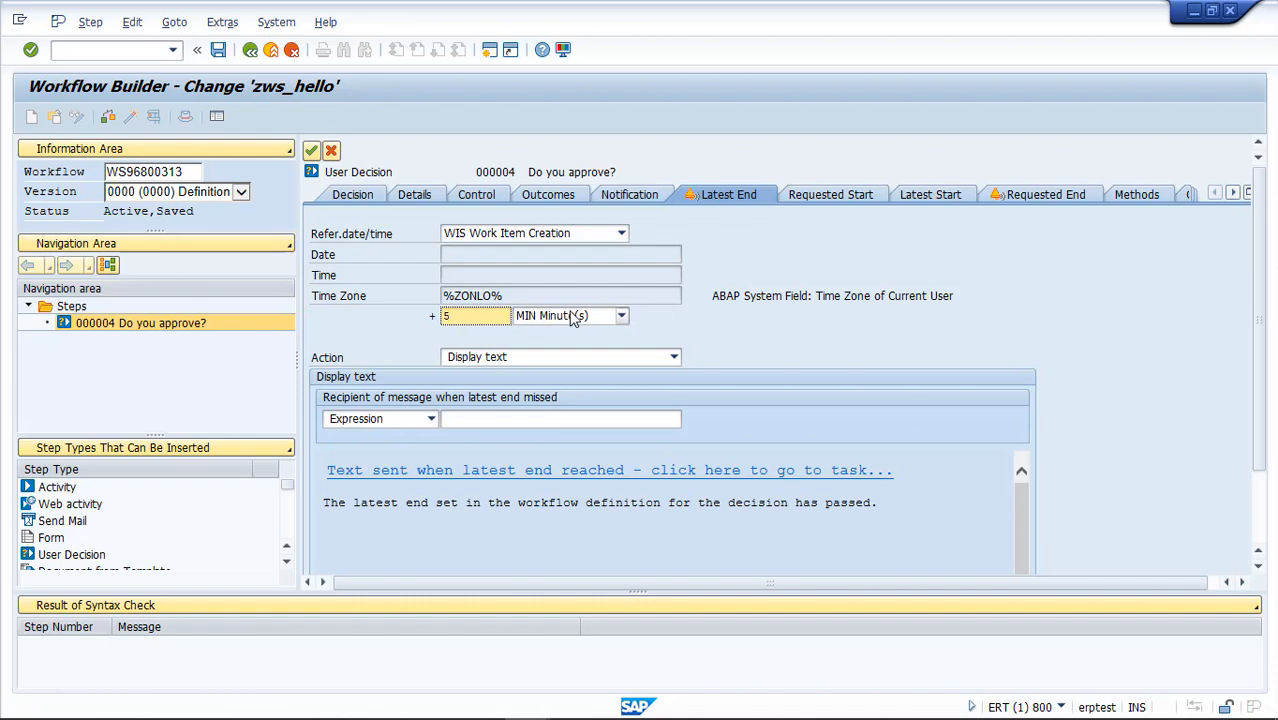
Set the latest end action to Modeled with the outcome "Deadline reached", and activate the updated workflow
{"action": "left_click", "coordinate": [530, 360]}
{"action": "left_click", "coordinate": [516, 376]}
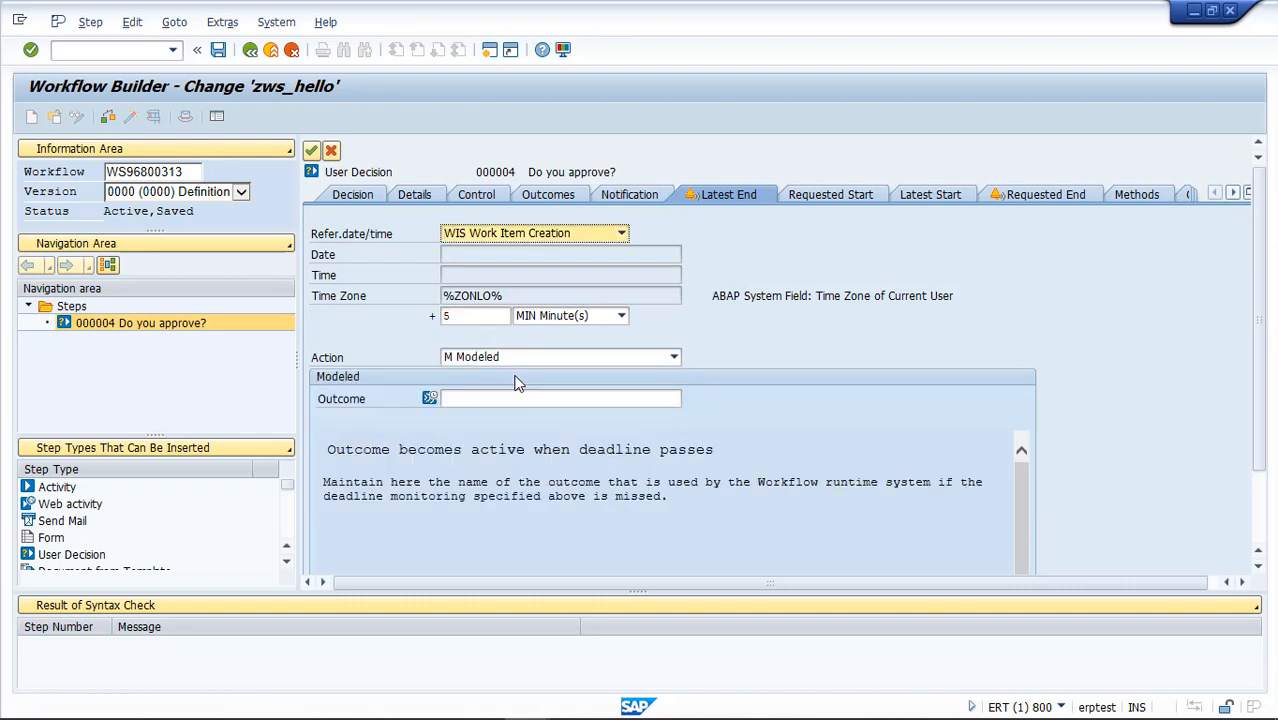
{"action": "left_click", "coordinate": [499, 399]}
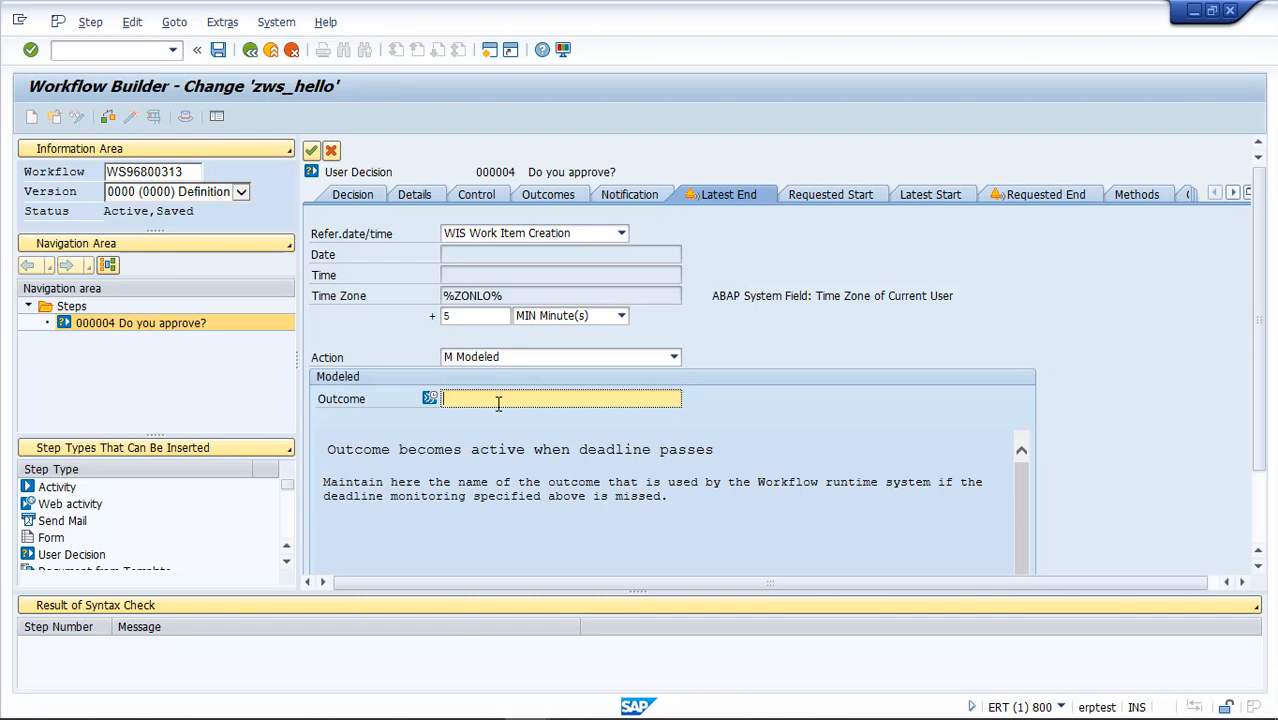
{"action": "type", "text": "Deadline reached"}
{"action": "left_click", "coordinate": [312, 151]}
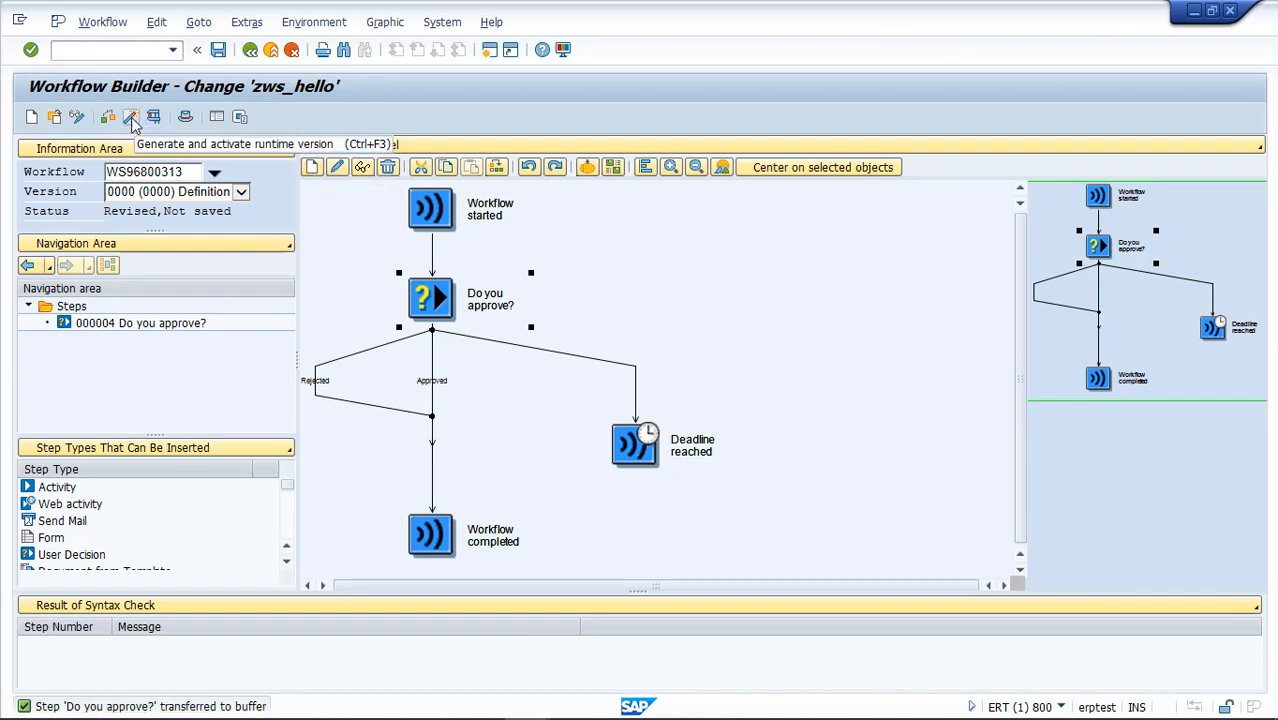
{"action": "left_click", "coordinate": [132, 118]}
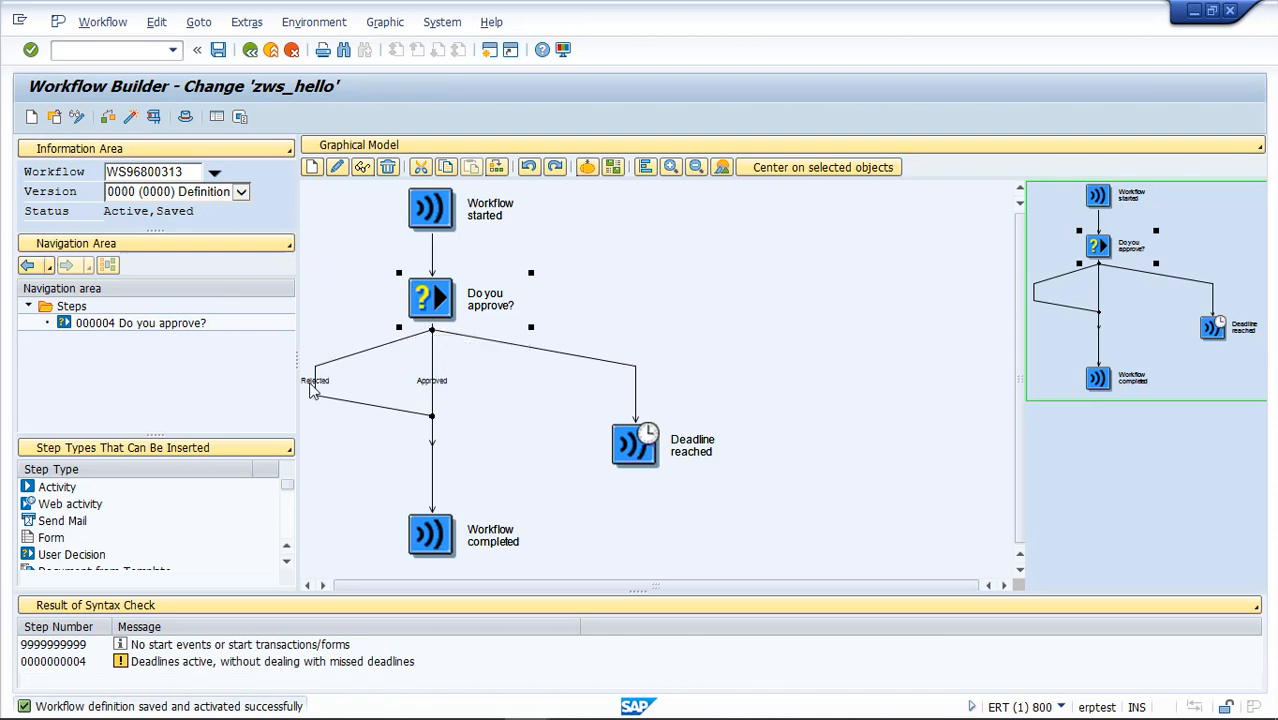
Insert a Send Mail step on the "Deadline reached" branch of the workflow
{"action": "left_click", "coordinate": [640, 377]}
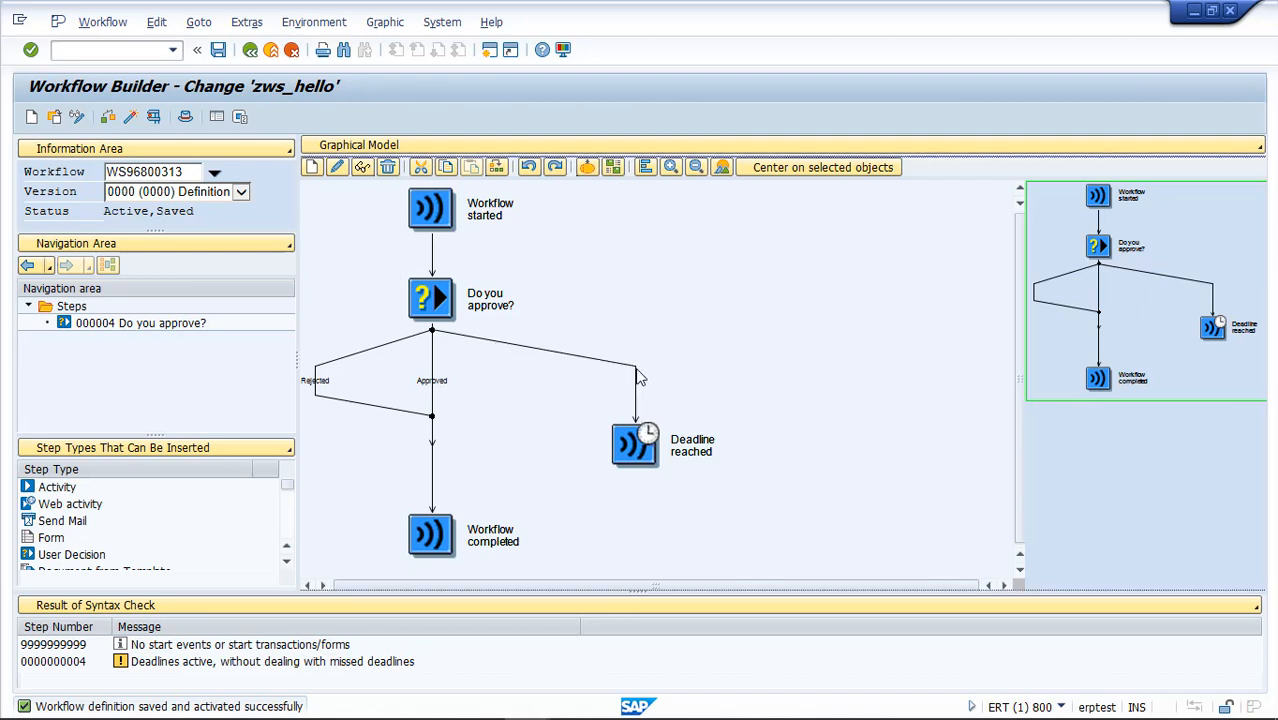
{"action": "left_click", "coordinate": [638, 391]}
{"action": "left_click_drag", "start_coordinate": [62, 521], "coordinate": [640, 390]}
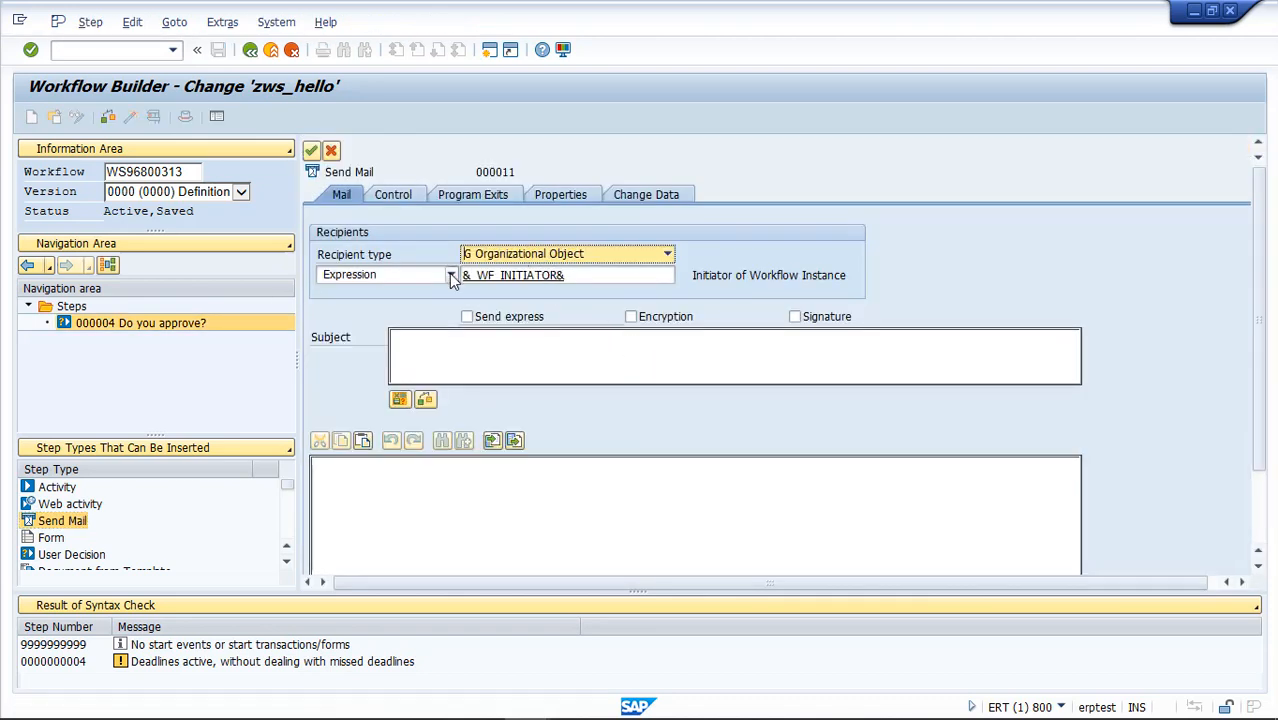
Address the mail to the US User "manager" and enable Send express
{"action": "left_click", "coordinate": [450, 275]}
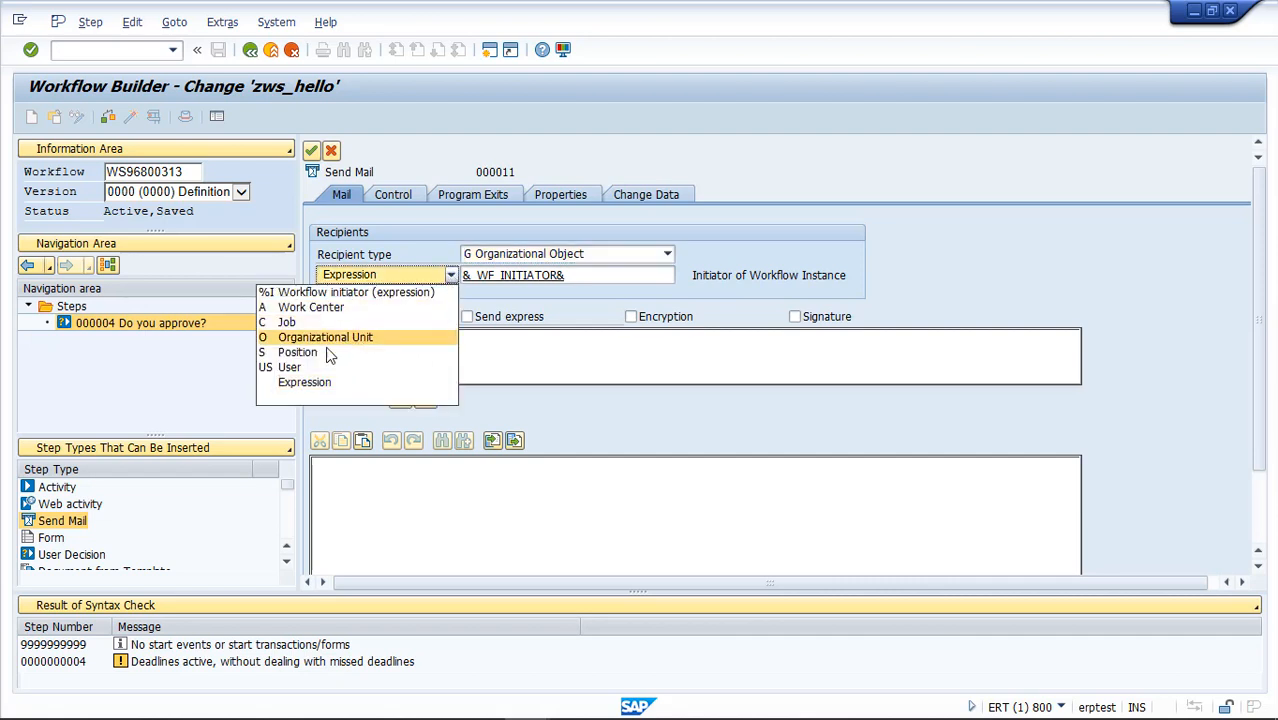
{"action": "left_click", "coordinate": [290, 368]}
{"action": "left_click", "coordinate": [552, 276]}
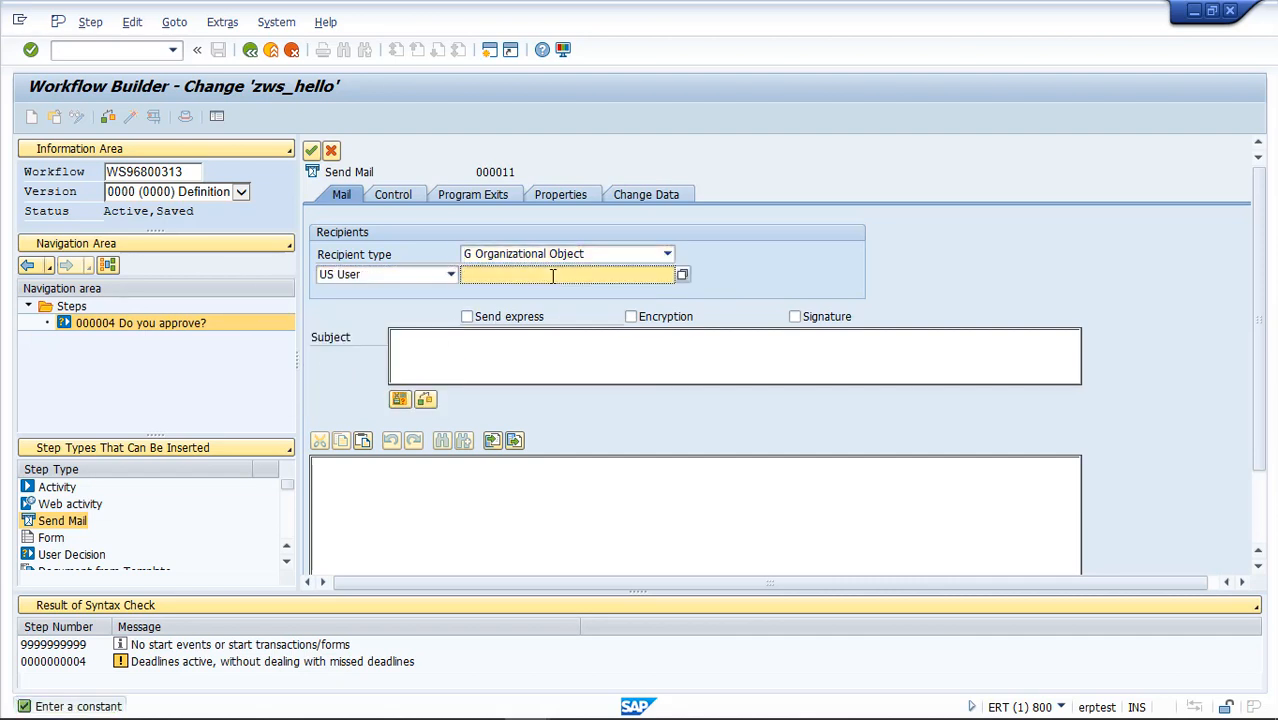
{"action": "type", "text": "manager"}
{"action": "left_click", "coordinate": [466, 316]}
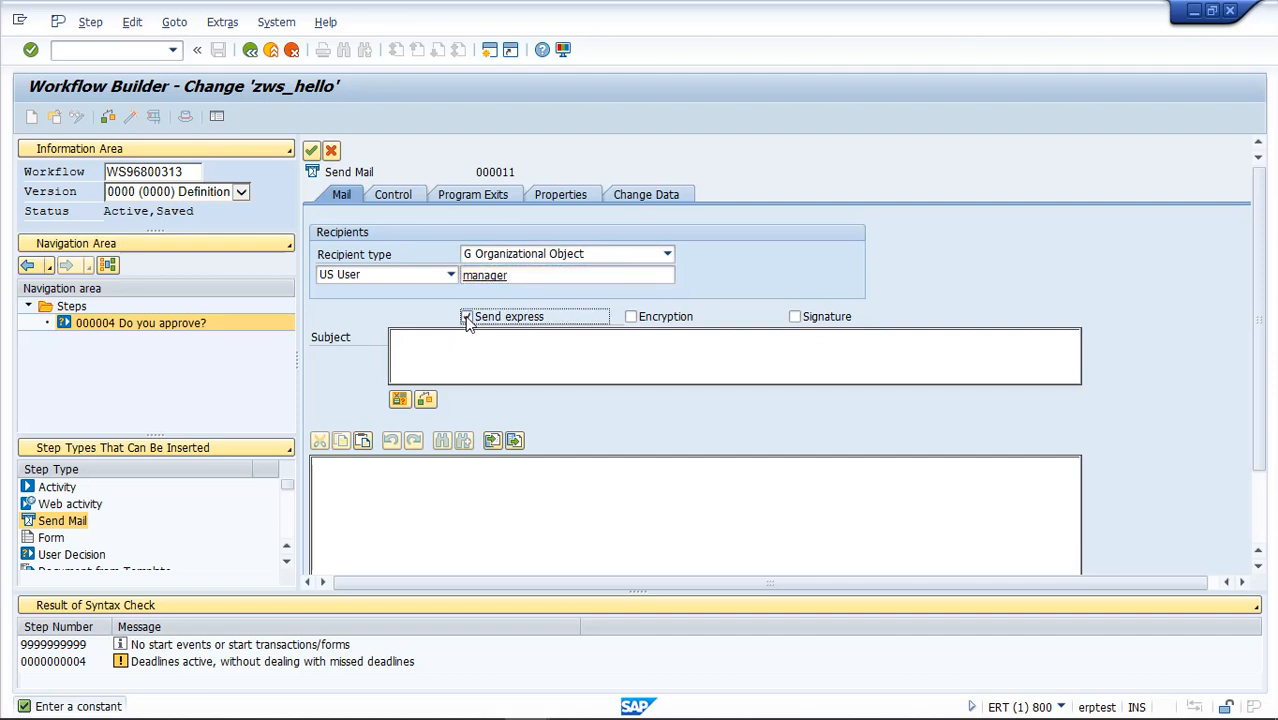
Give the mail the subject "Deadline Reached!" and a body stating that the named employee is not doing his work
{"action": "left_click", "coordinate": [462, 339]}
{"action": "type", "text": "Deadline Reached!"}
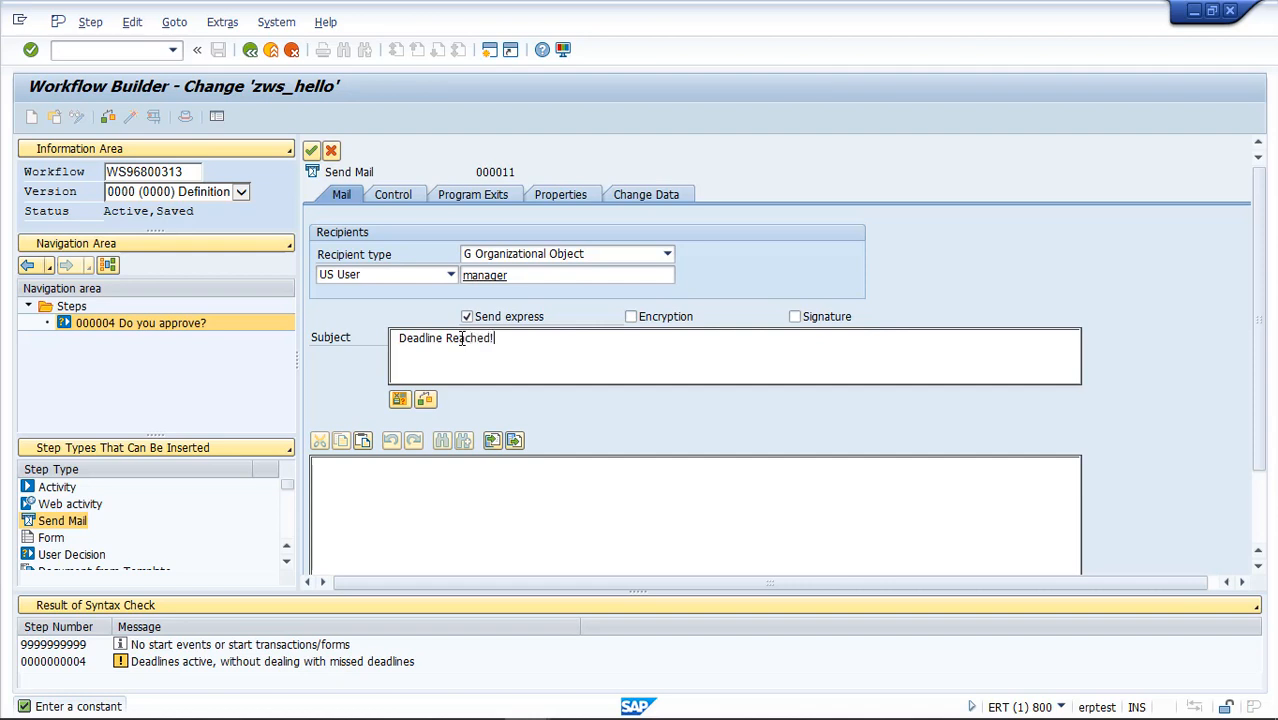
{"action": "left_click", "coordinate": [410, 475]}
{"action": "type", "text": "Jason is not doing h"}
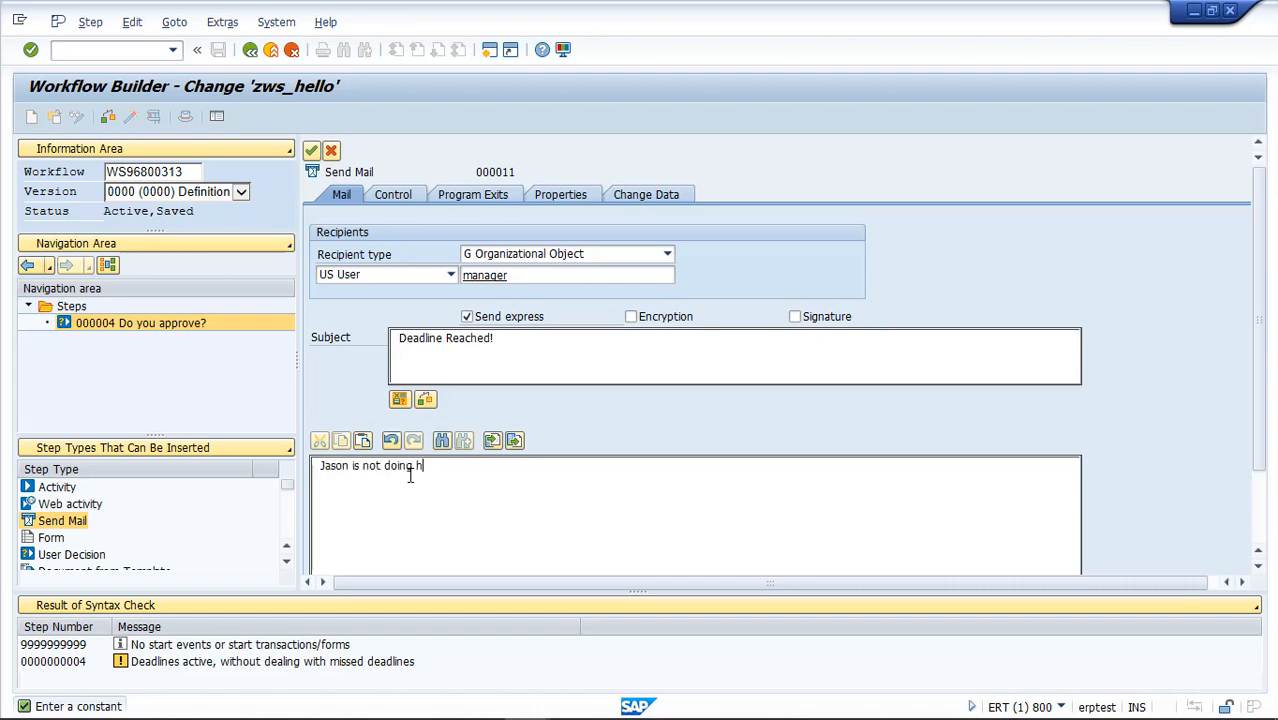
{"action": "type", "text": "is work!!!"}
Transfer the mail step to the graphic, creating its task as a local object with abbreviation zts_manmail2 and name "Manager Email"
{"action": "left_click", "coordinate": [315, 152]}
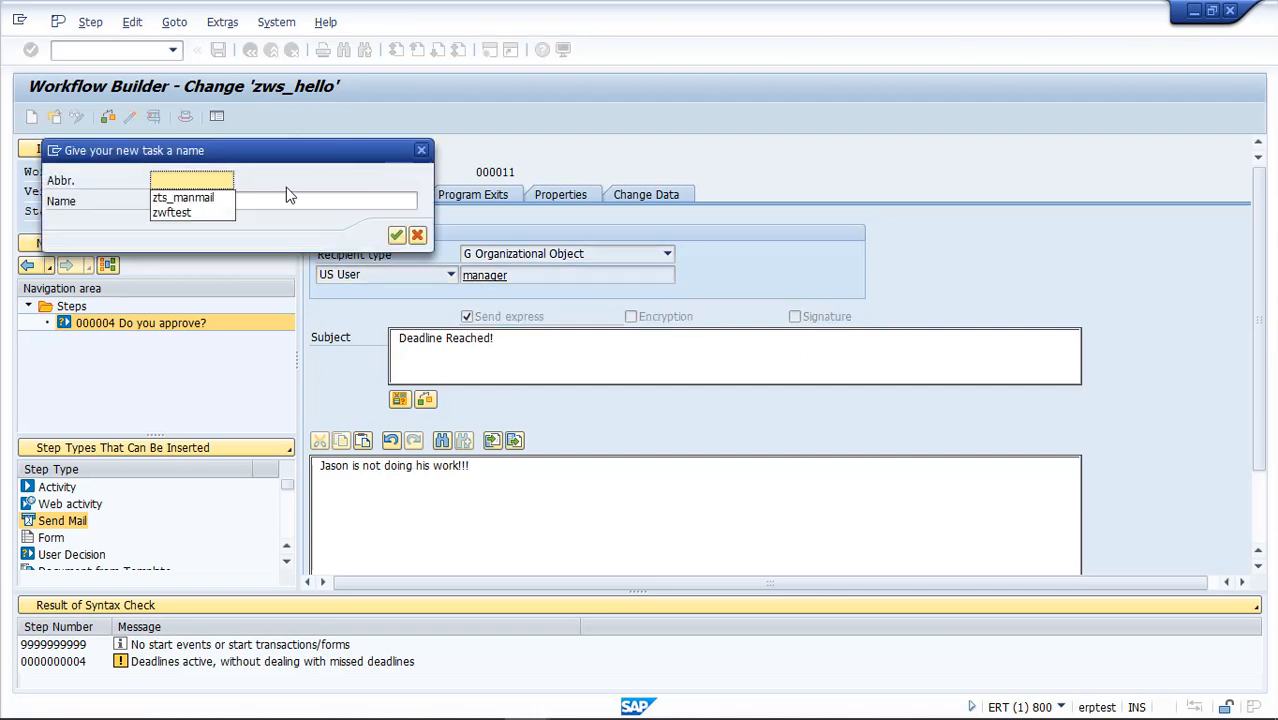
{"action": "left_click", "coordinate": [196, 203]}
{"action": "left_click", "coordinate": [204, 203]}
{"action": "left_click", "coordinate": [225, 177]}
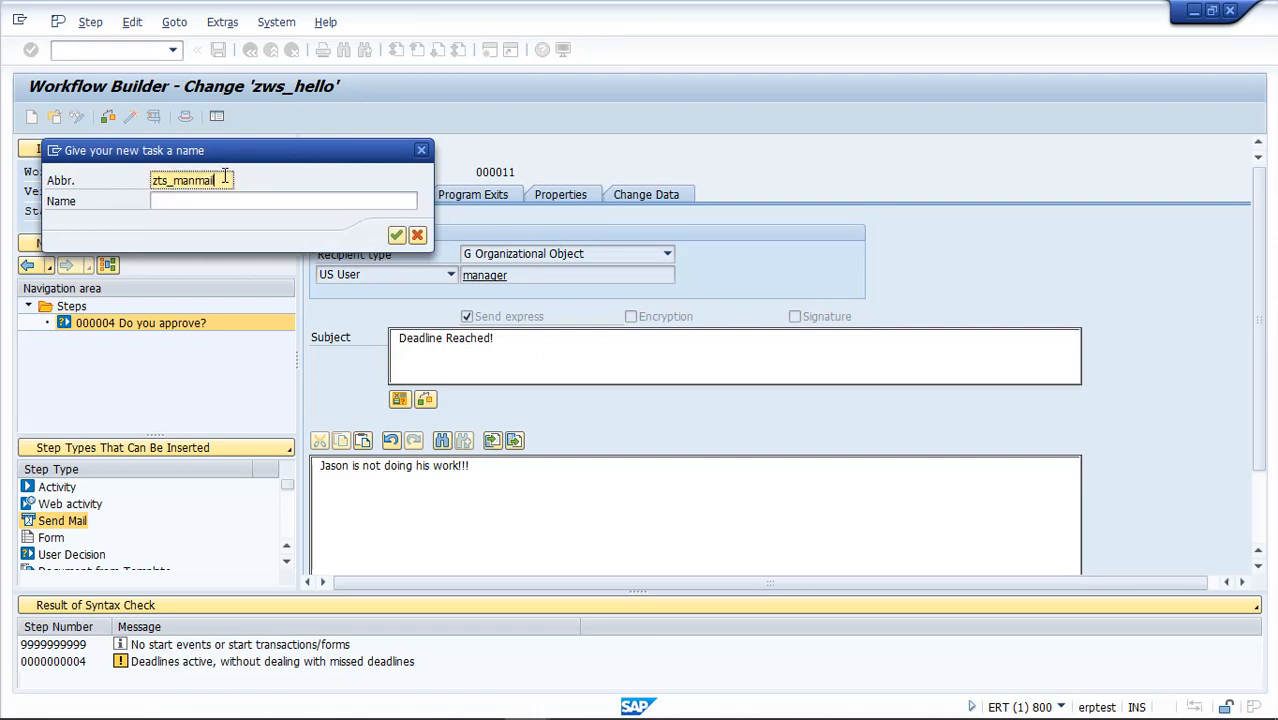
{"action": "type", "text": "2"}
{"action": "left_click", "coordinate": [227, 203]}
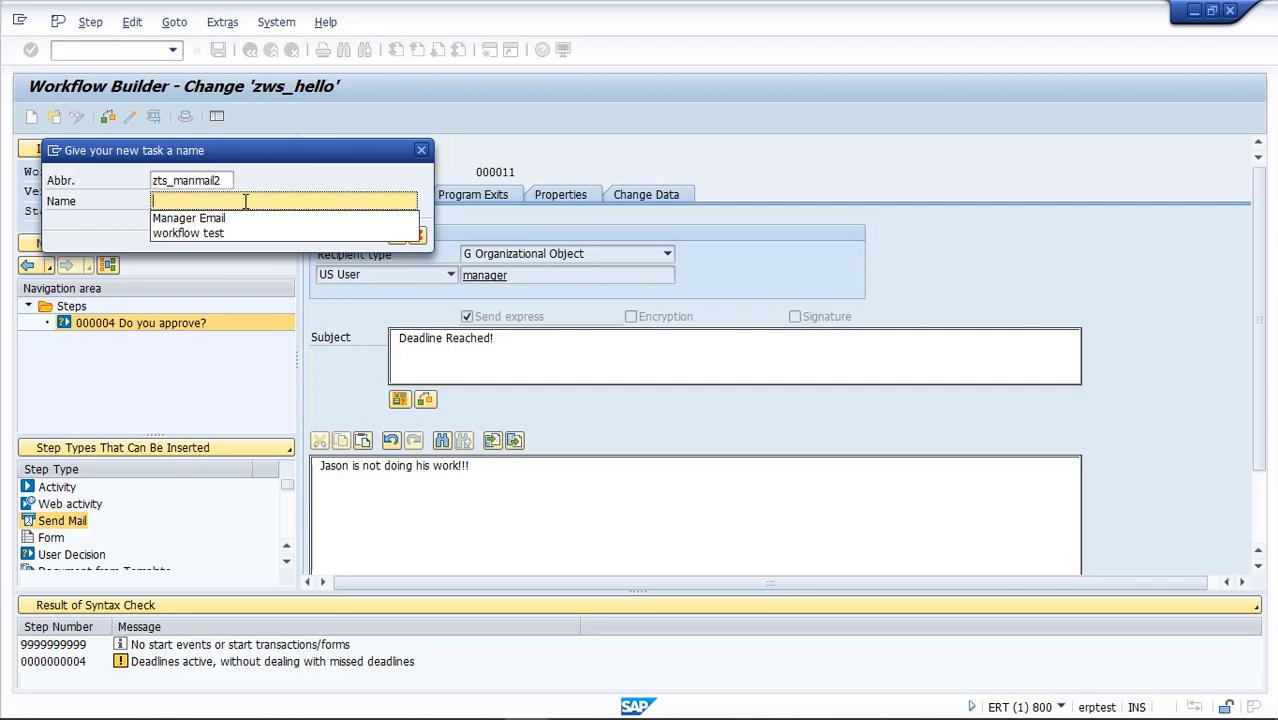
{"action": "left_click", "coordinate": [245, 218]}
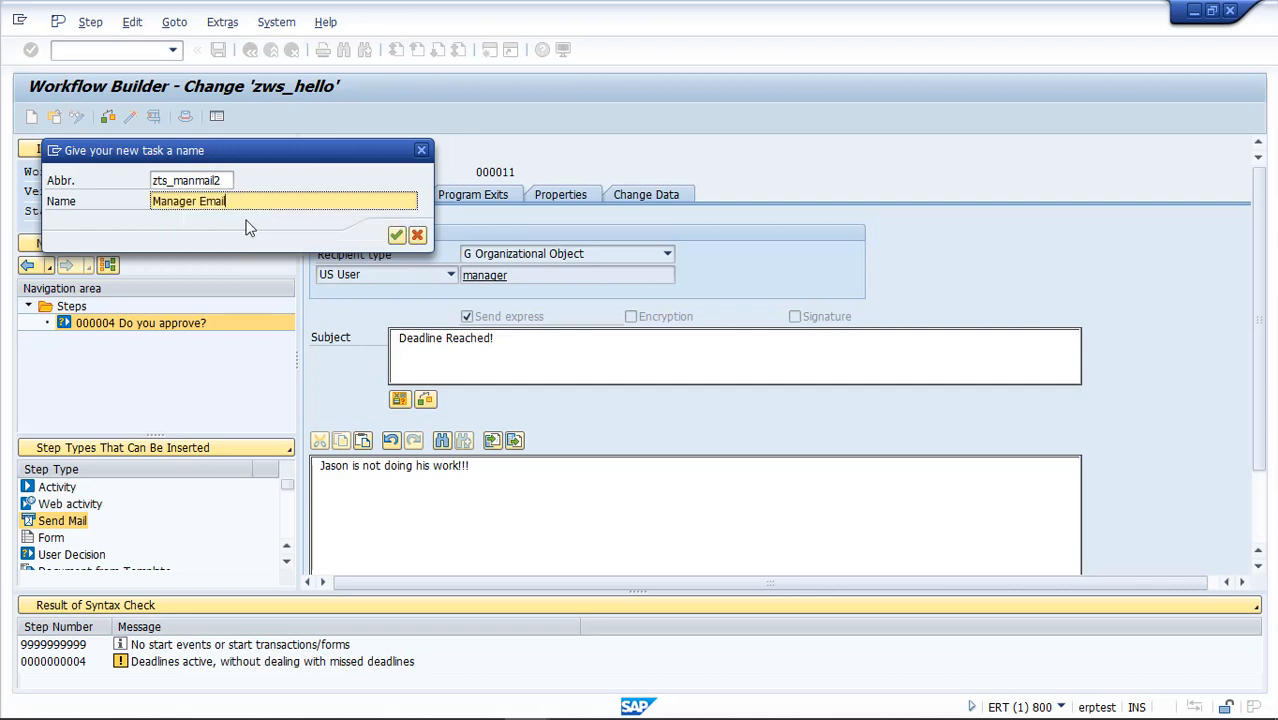
{"action": "left_click", "coordinate": [395, 236]}
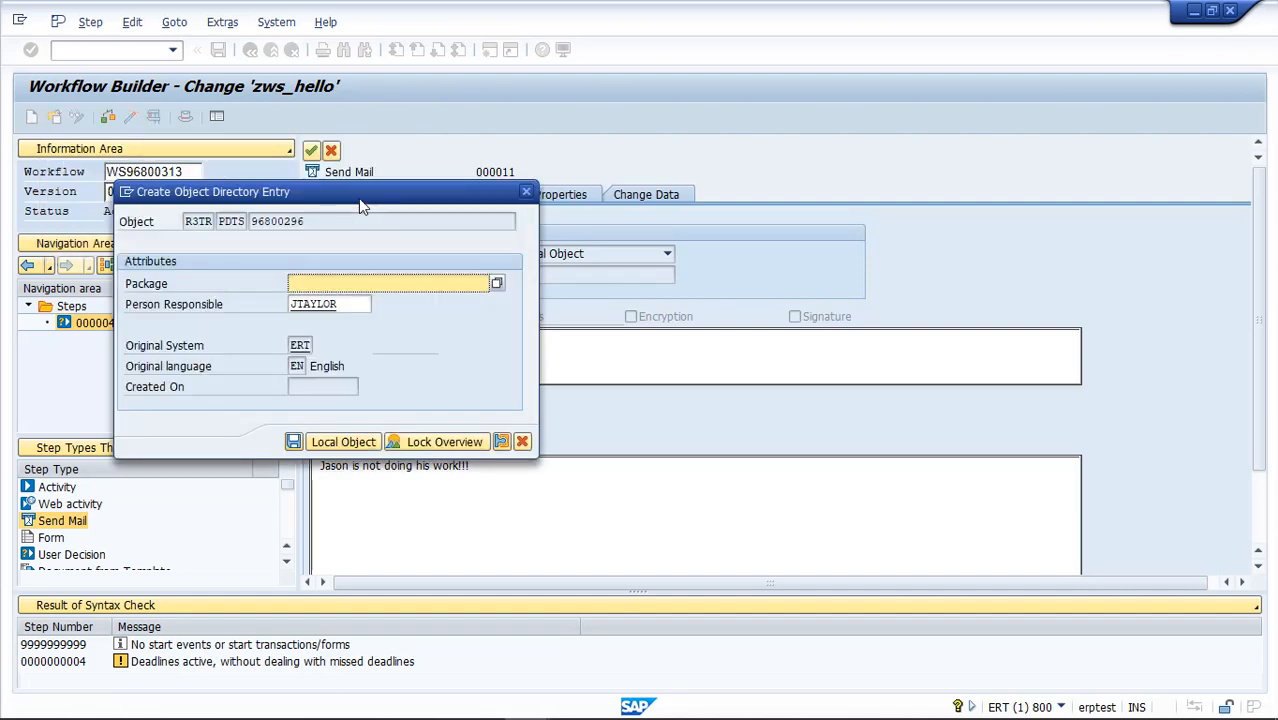
{"action": "left_click", "coordinate": [343, 441]}
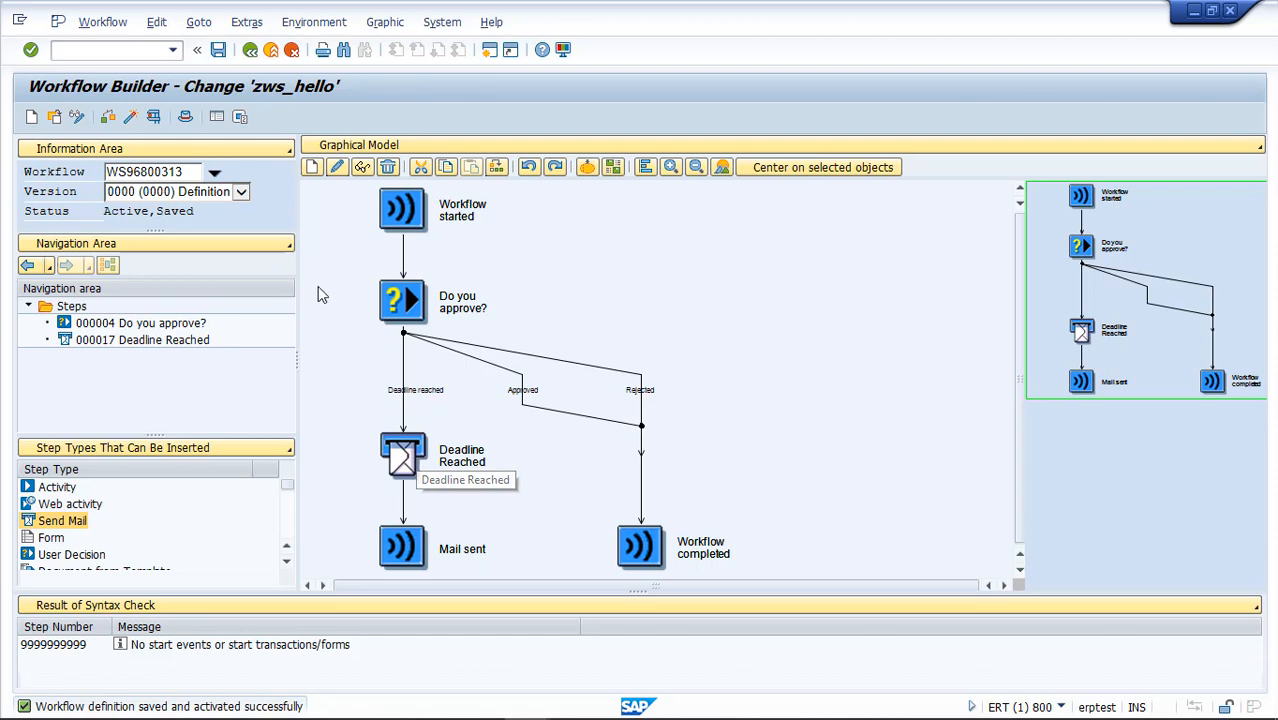
Test-run the workflow and cancel its approval decision, keeping the work item in the inbox
{"action": "left_click", "coordinate": [155, 119]}
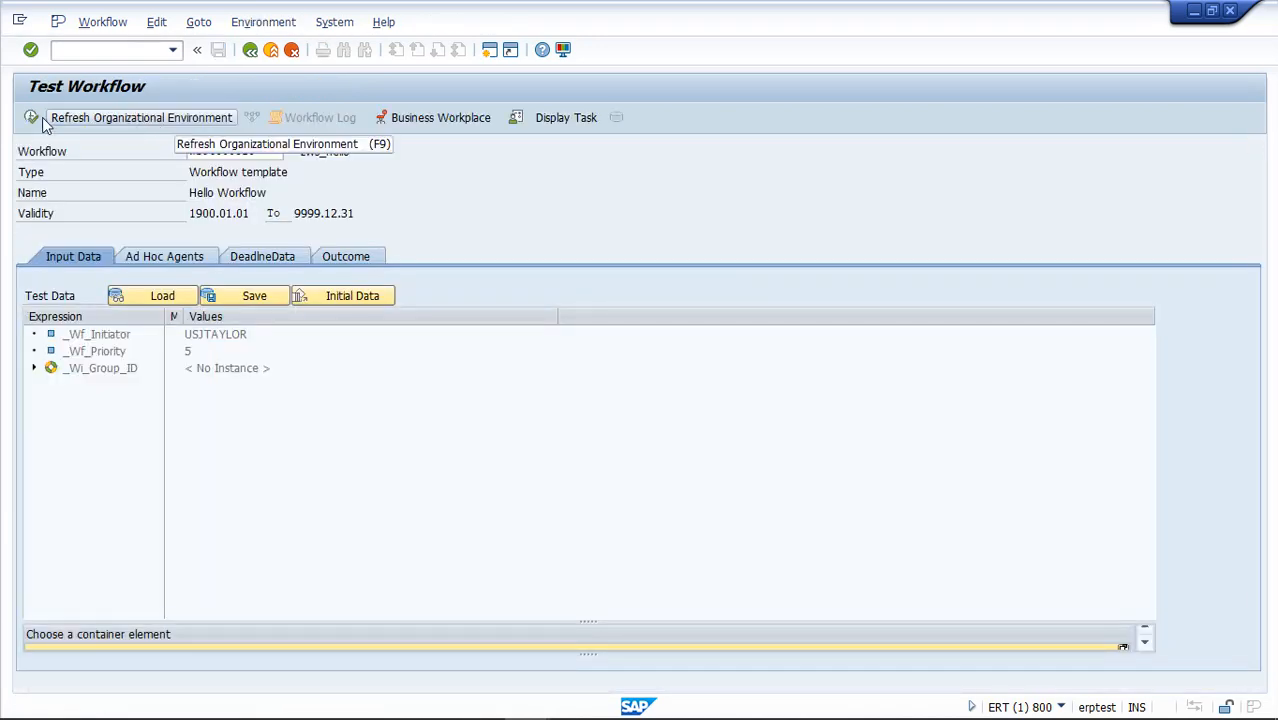
{"action": "left_click", "coordinate": [32, 118]}
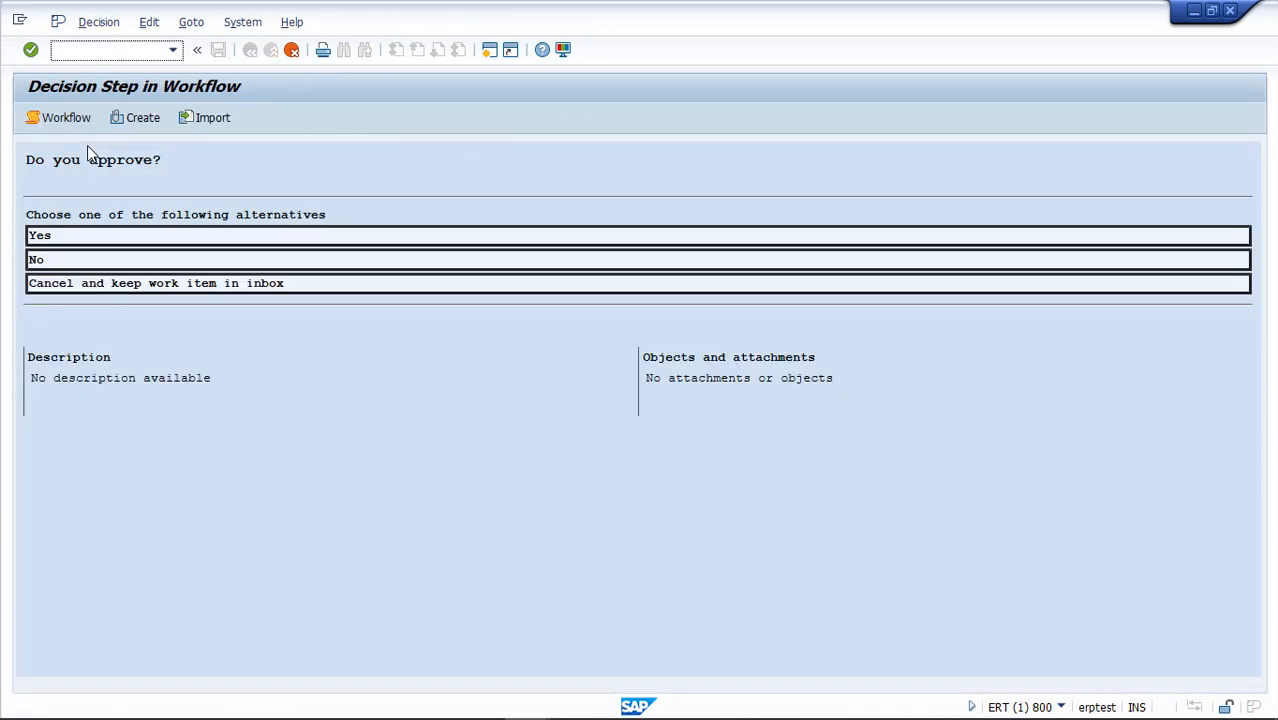
{"action": "left_click", "coordinate": [155, 287]}
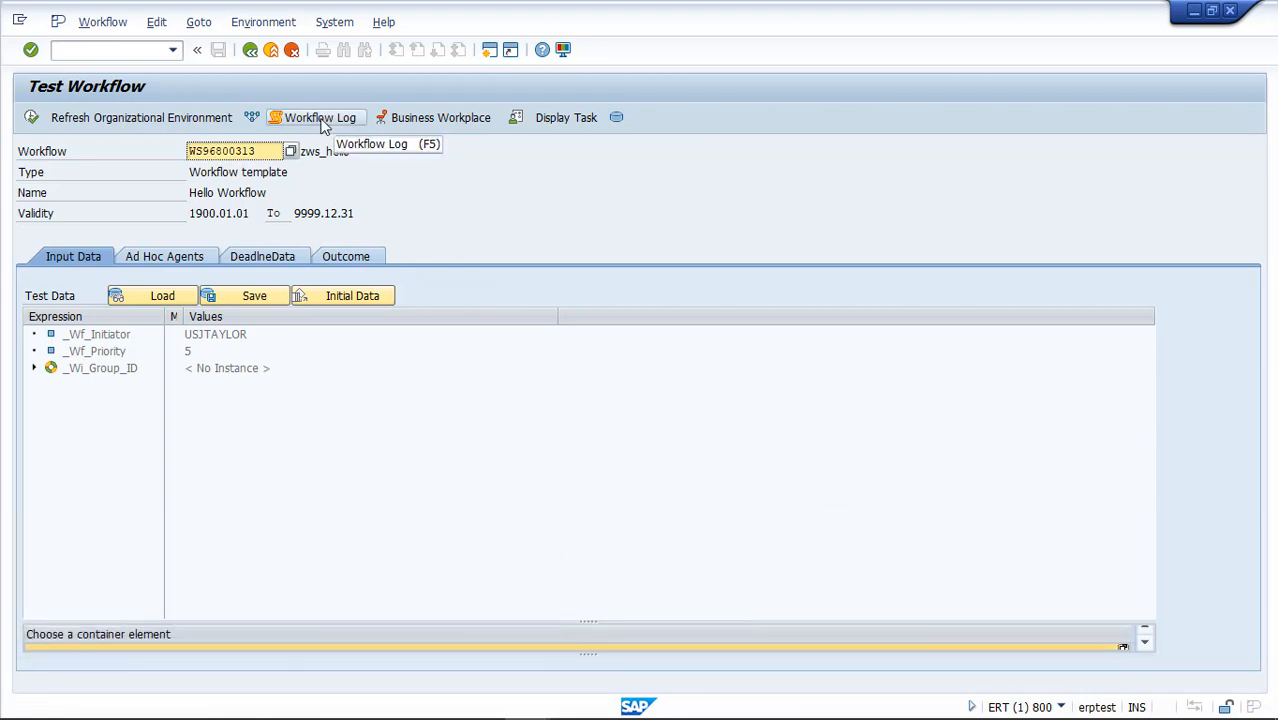
Open the workflow log of the test run and display it as a graphical log
{"action": "left_click", "coordinate": [321, 122]}
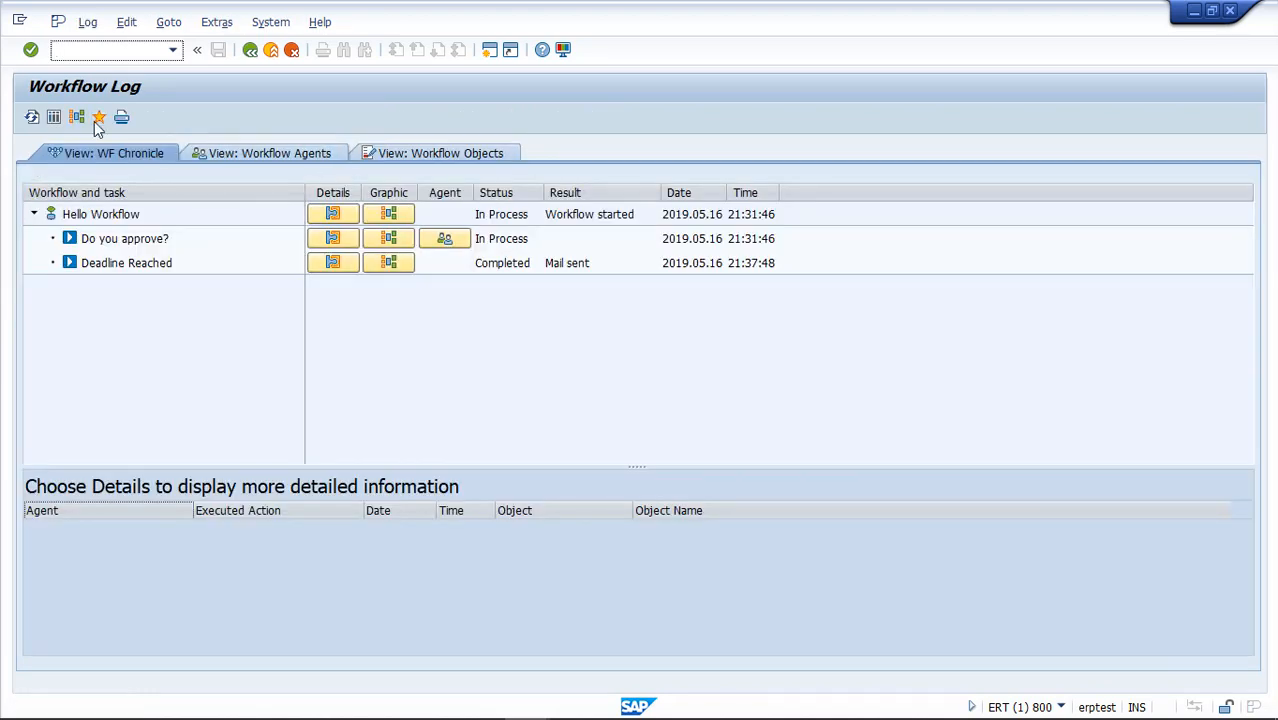
{"action": "left_click", "coordinate": [79, 118]}
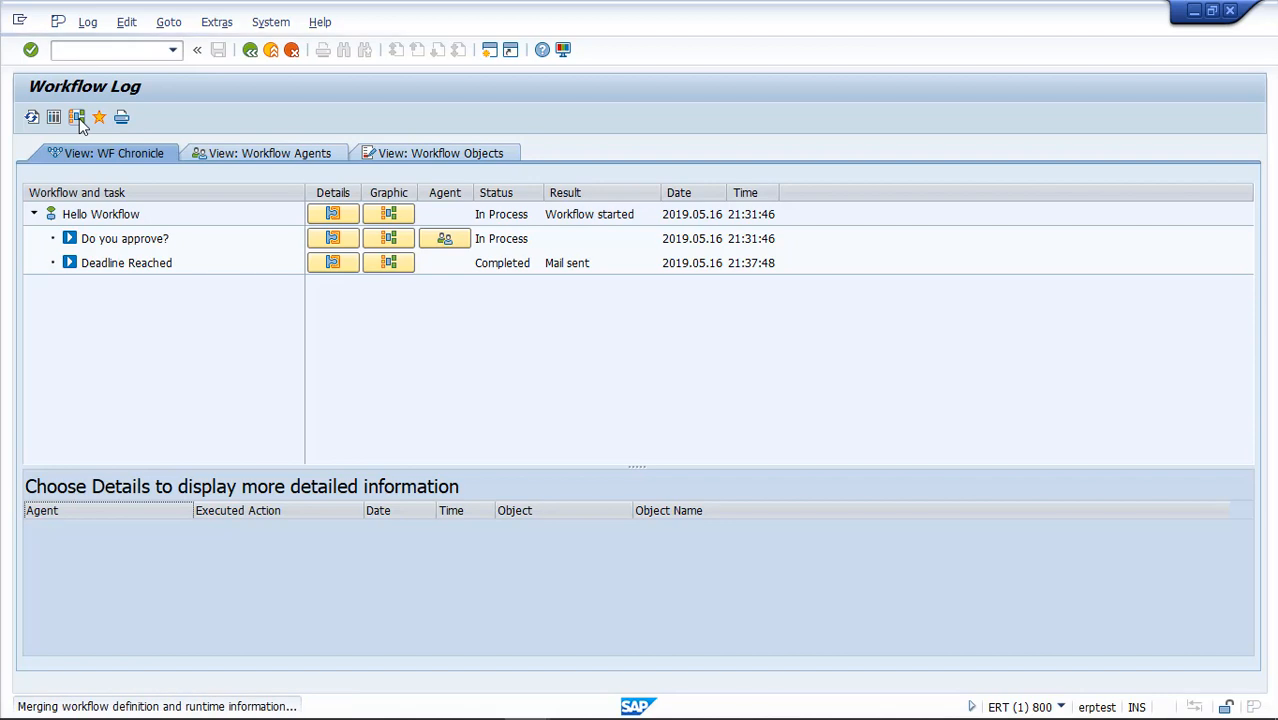